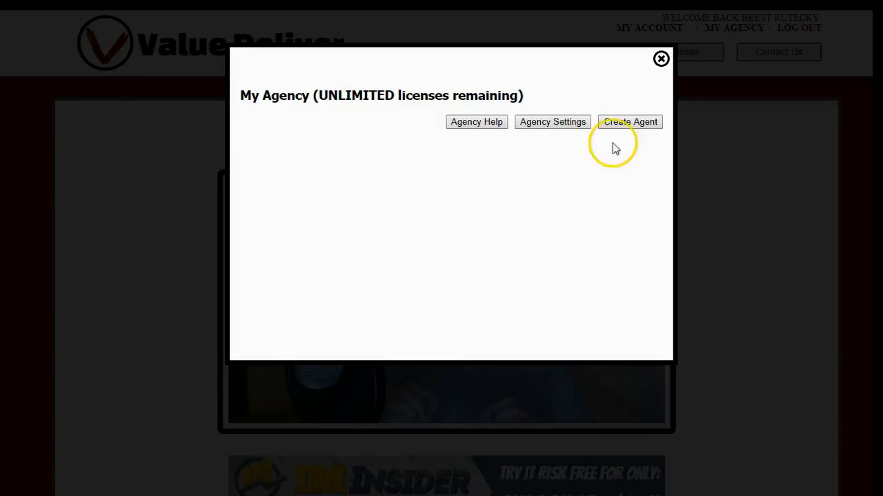
Open the new agent form and clear its prefilled email and password, leaving without creating an account.
left_click(644, 124)
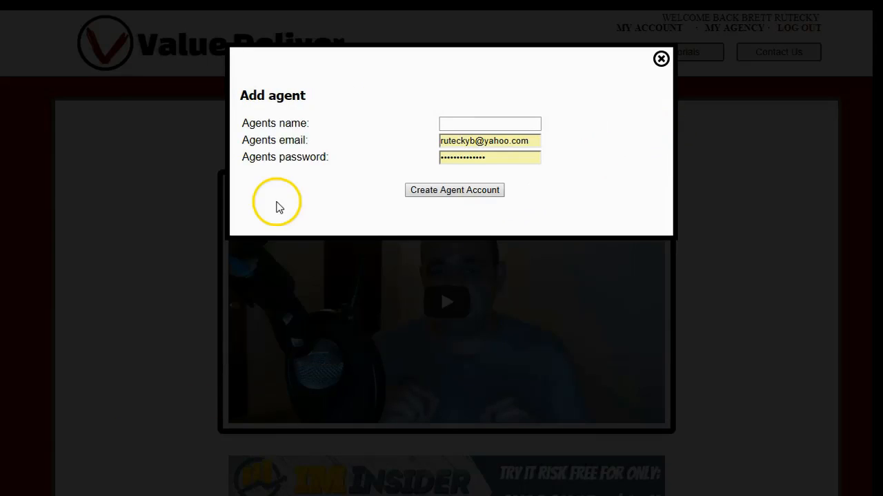
left_click_drag(536, 141, 403, 152)
key("BackSpace")
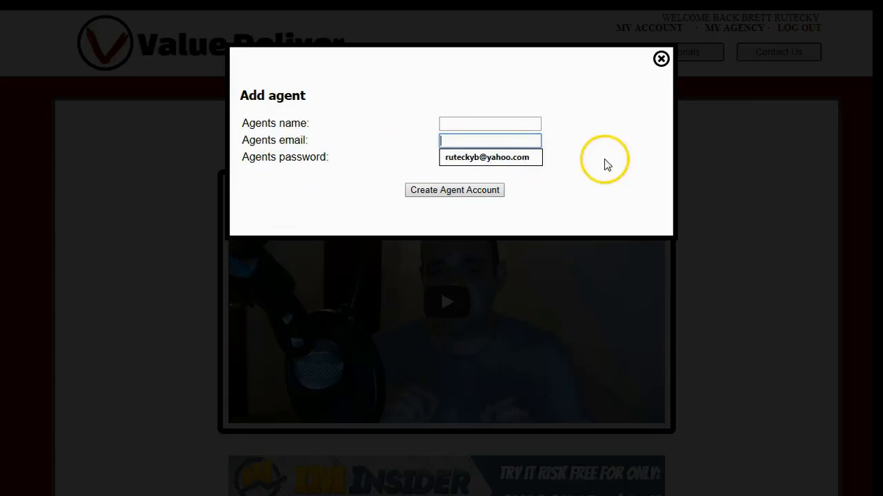
left_click_drag(550, 168, 394, 172)
key("BackSpace")
left_click(626, 146)
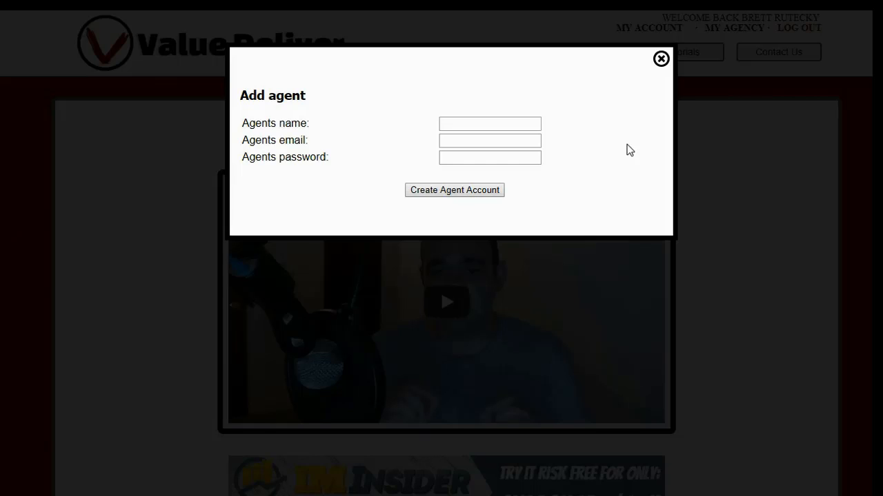
left_click(661, 60)
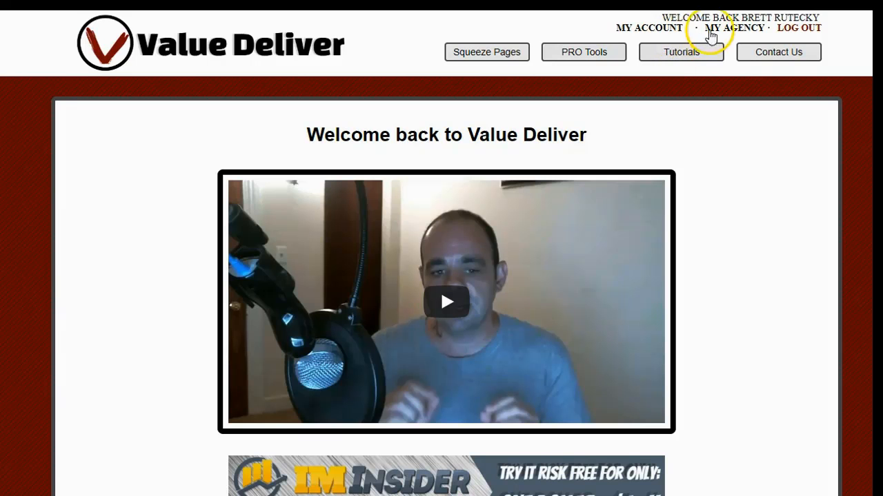
Open the agency settings and examine the fields for the JVZoo buy button code and optional Youtube video code.
left_click(720, 29)
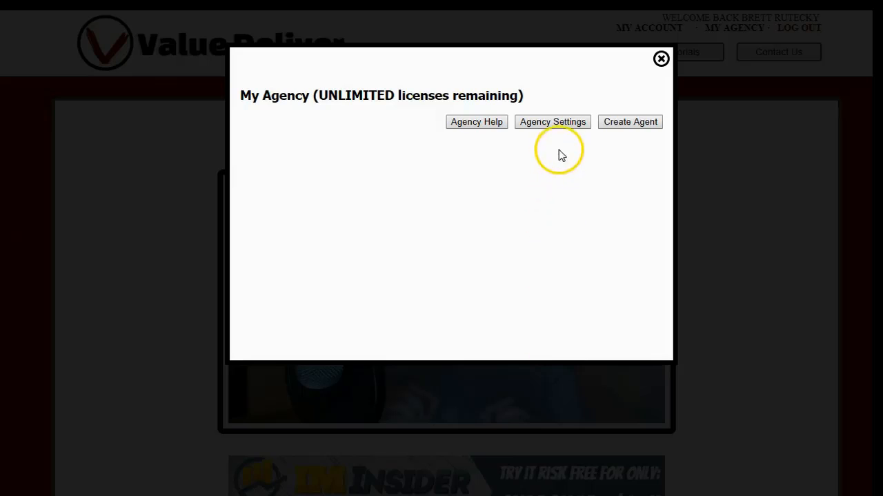
left_click(557, 125)
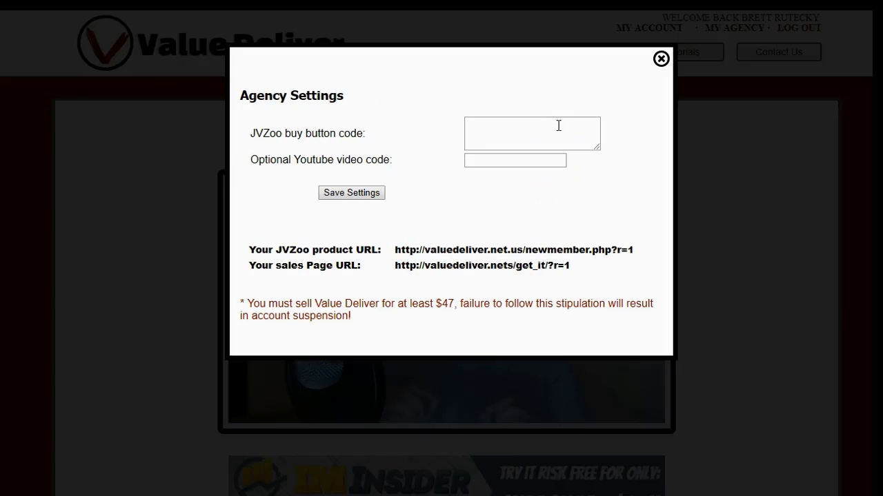
left_click(466, 138)
left_click(311, 158)
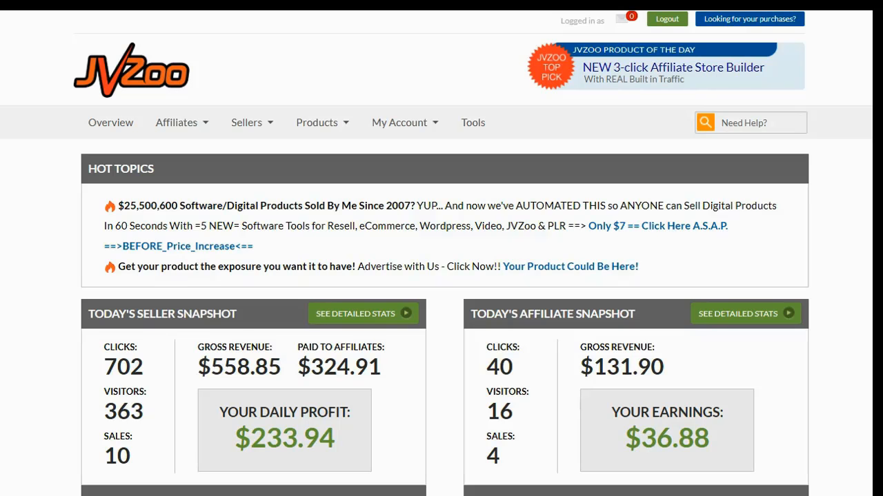
In JVZoo, go to the Seller's Dashboard and start adding a new product.
left_click(247, 124)
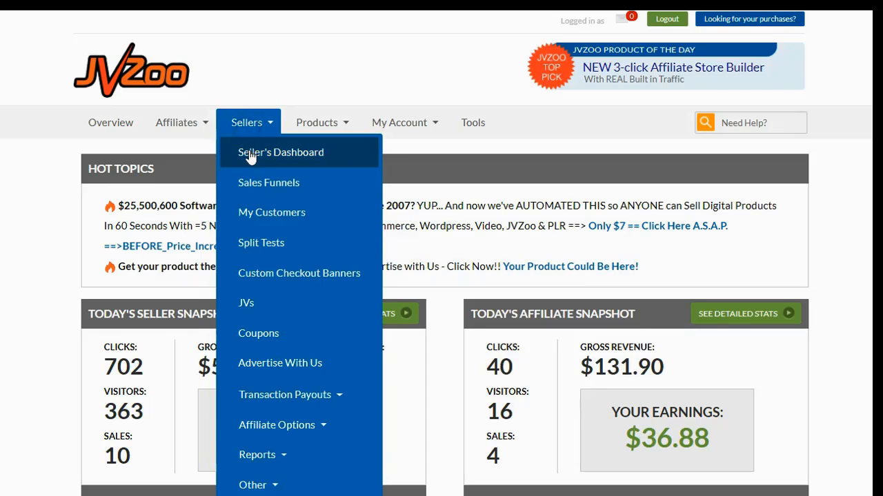
left_click(249, 152)
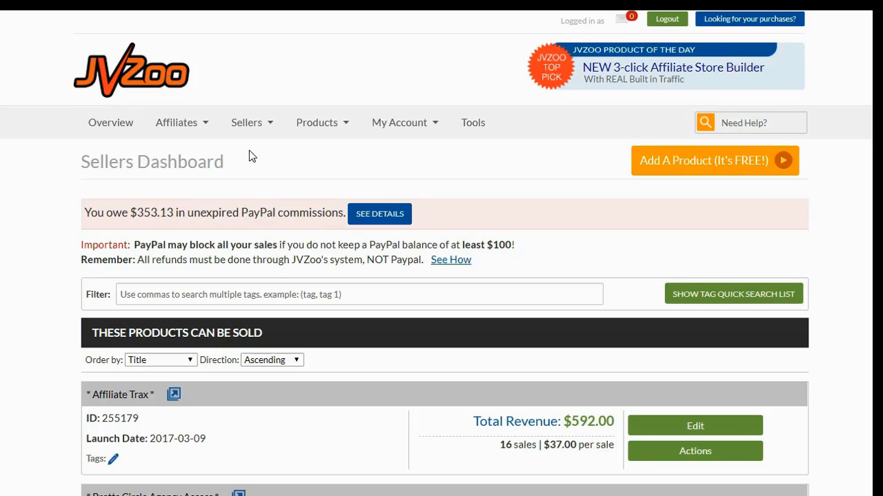
left_click(736, 176)
left_click(737, 170)
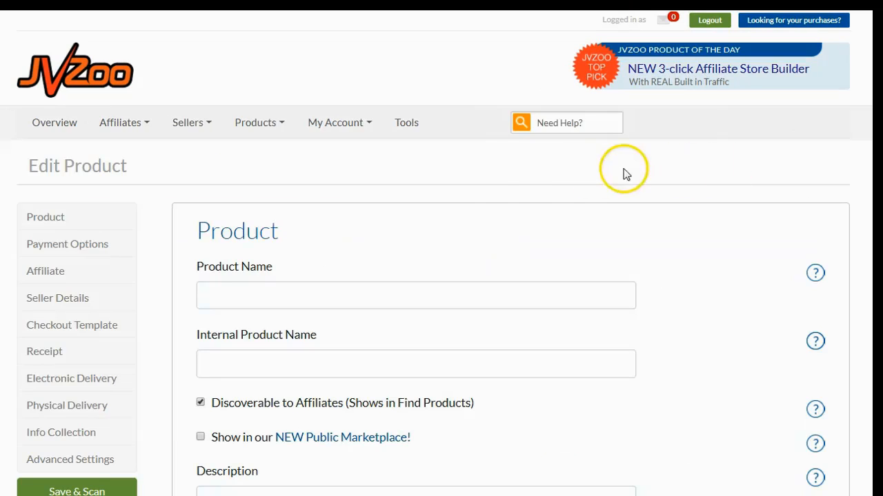
Set the product name to "Value Deliver -" followed by the seller's first name in possessive form and "Special".
scroll(486, 211, "down", 1)
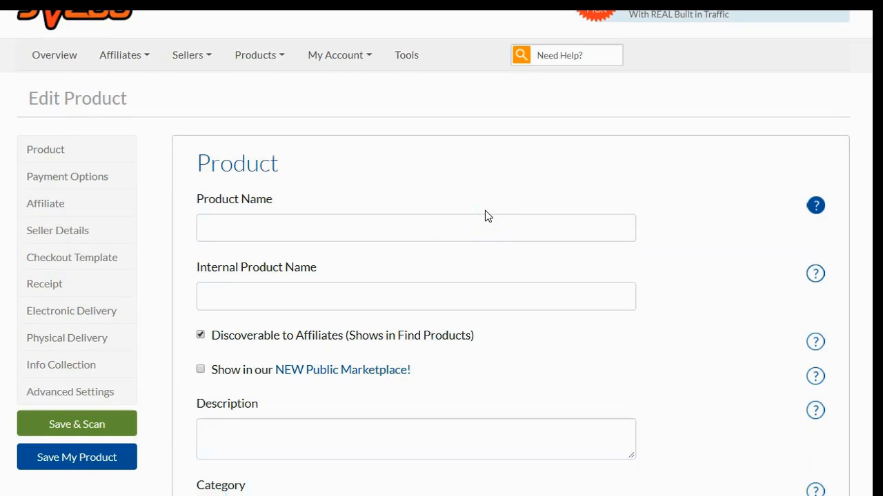
left_click(341, 233)
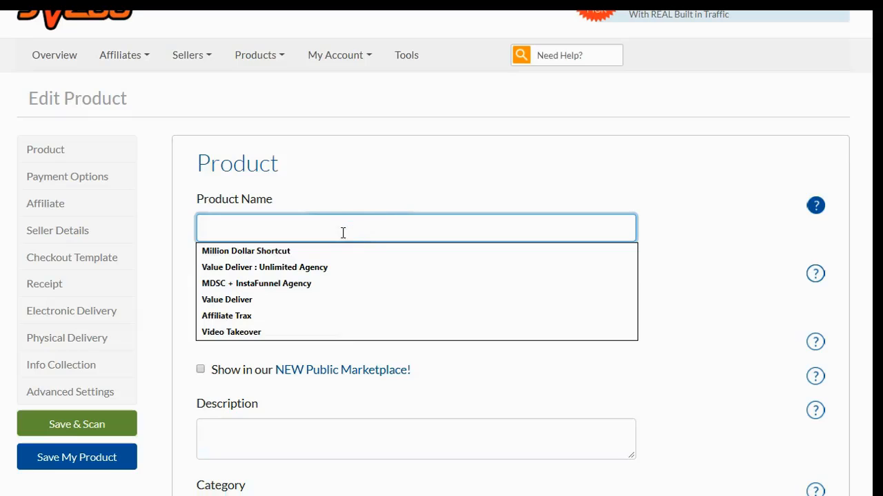
left_click(414, 173)
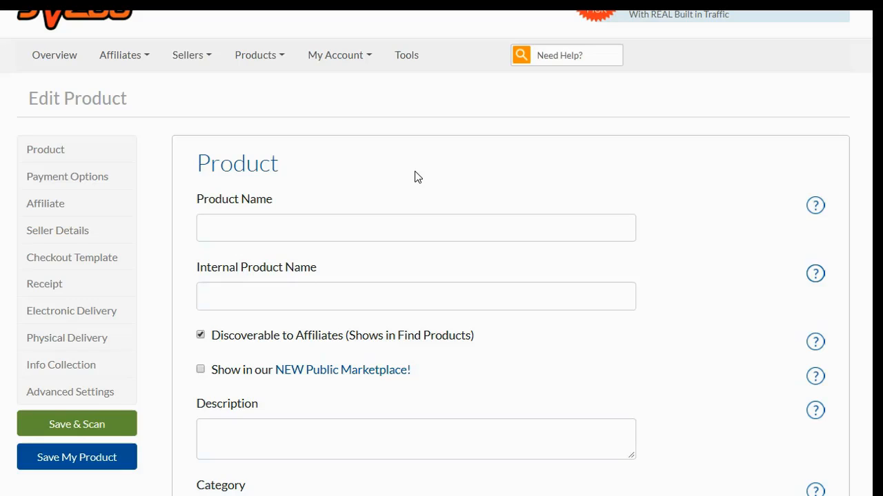
left_click(325, 231)
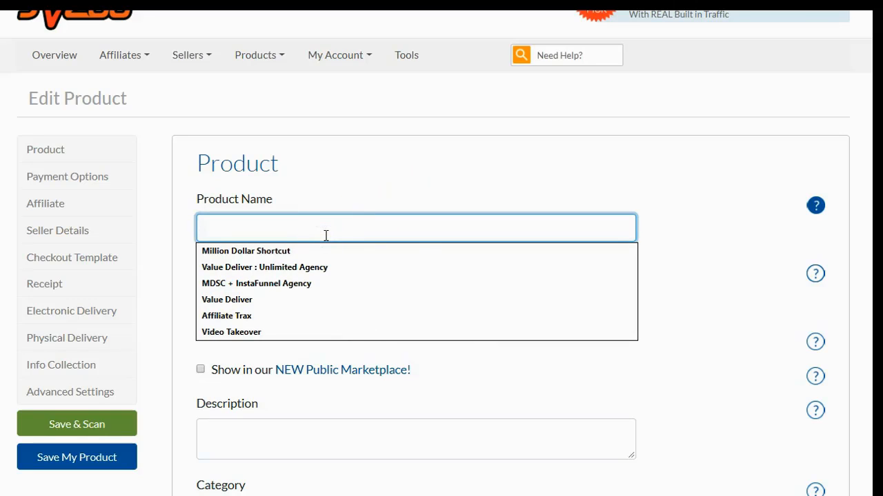
type("Val")
key("Down")
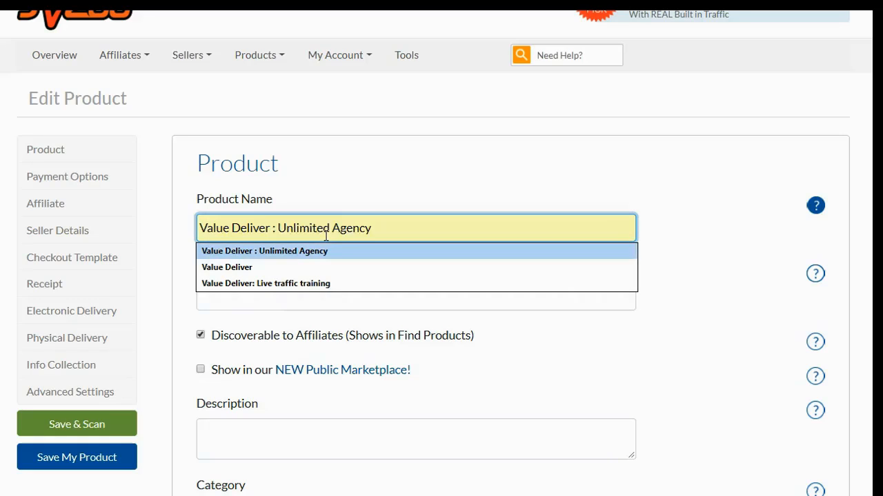
key("Down")
left_click(336, 227)
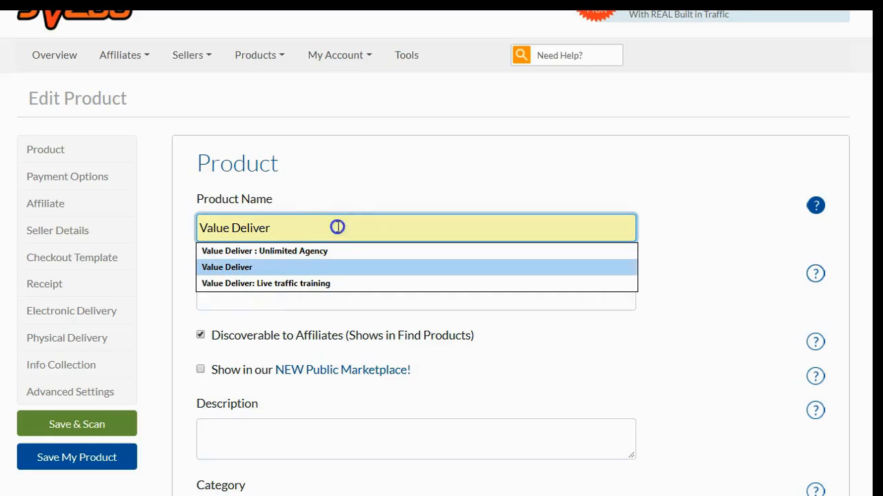
key("BackSpace")
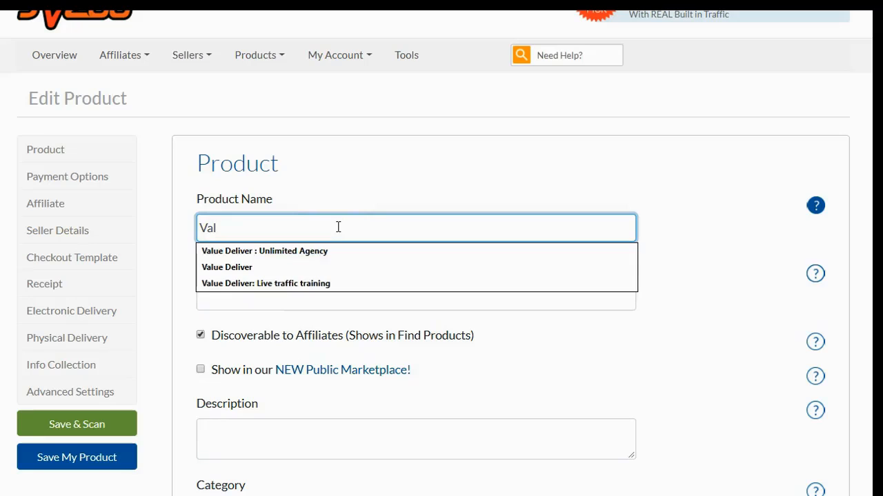
key("Down")
key("Down")
key("Return")
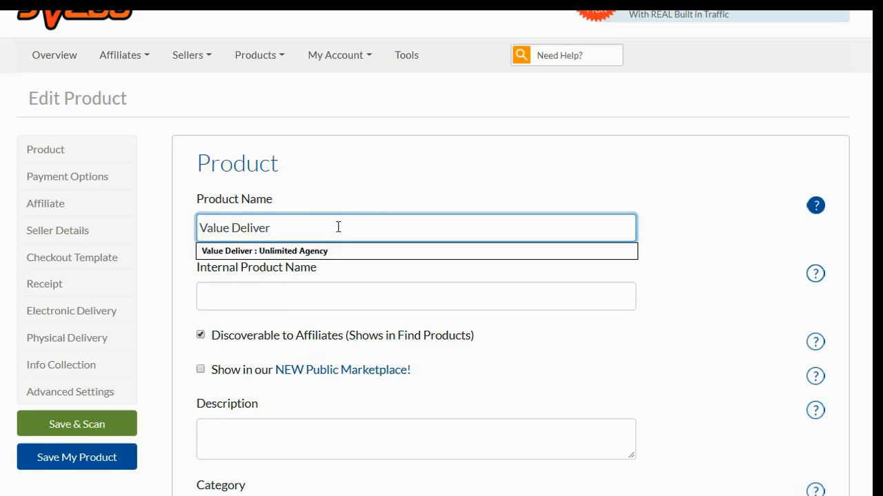
type("- Bretts Special")
left_click(331, 271)
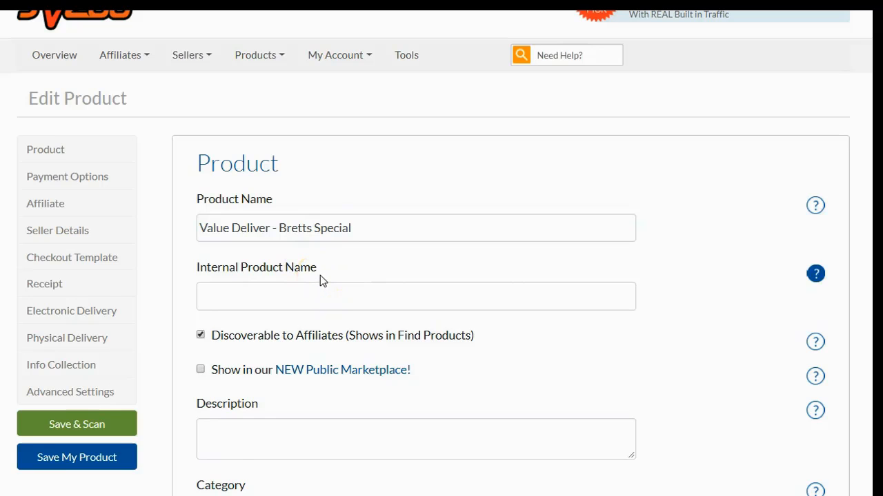
Set the product price to 47.00.
scroll(320, 275, "down", 1)
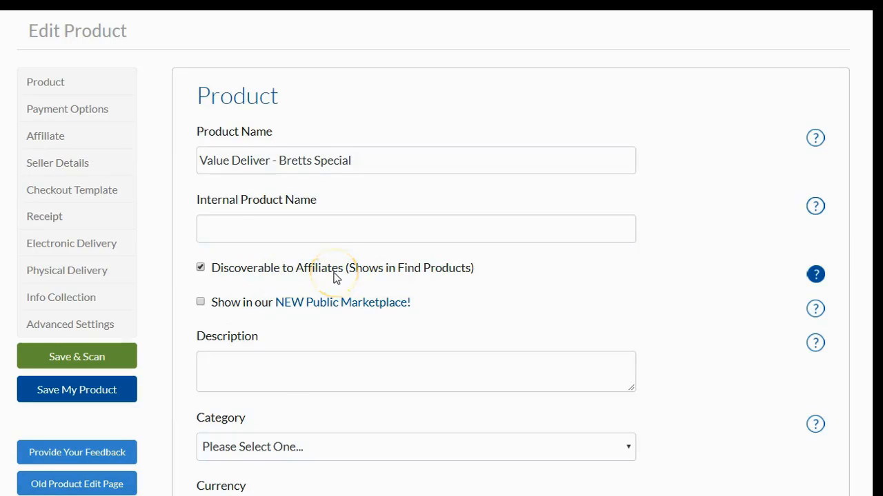
scroll(335, 278, "down", 2)
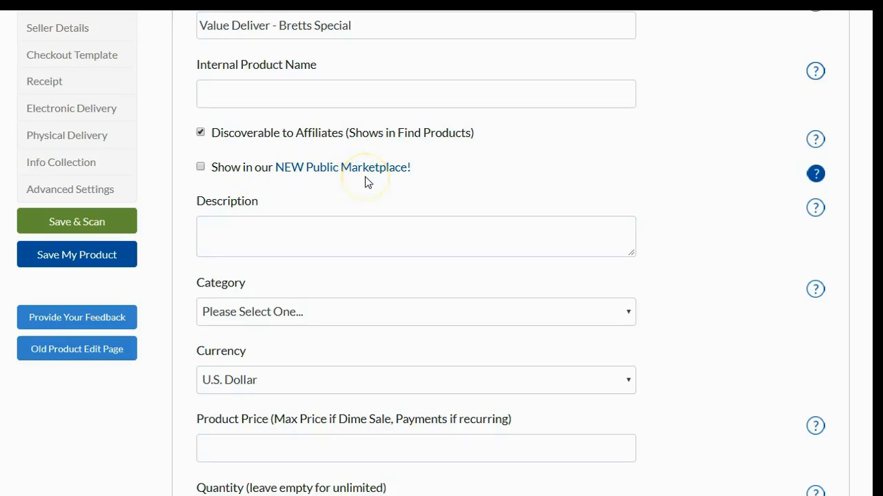
scroll(365, 177, "down", 1)
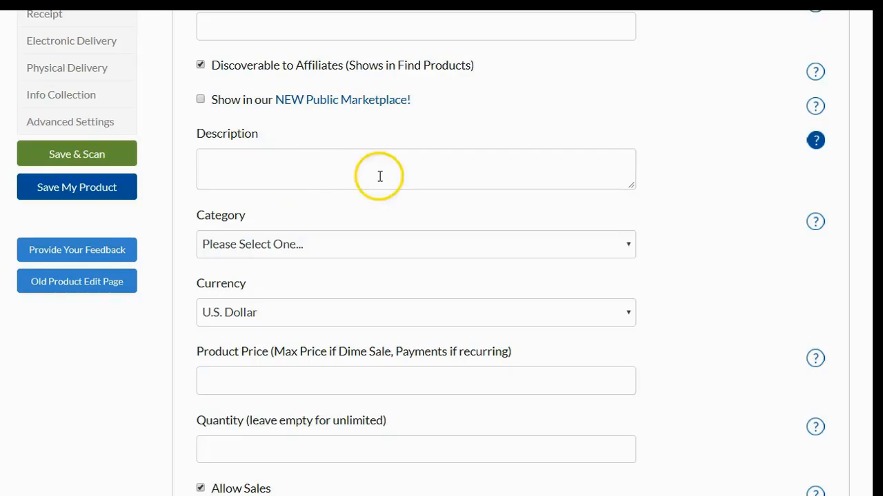
scroll(386, 254, "down", 1)
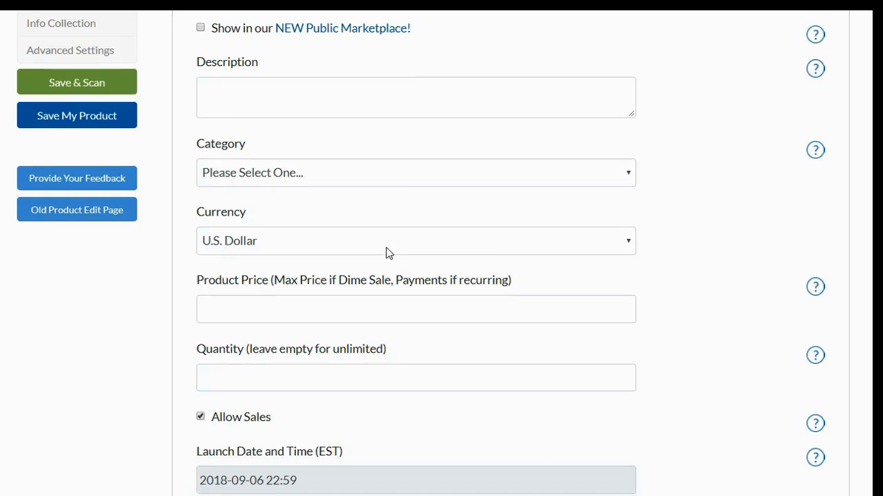
scroll(386, 248, "down", 1)
left_click(347, 245)
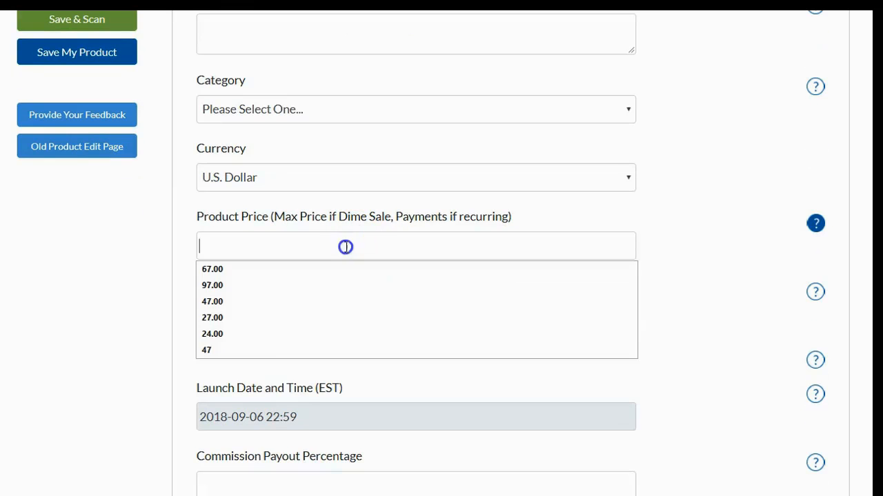
left_click(702, 213)
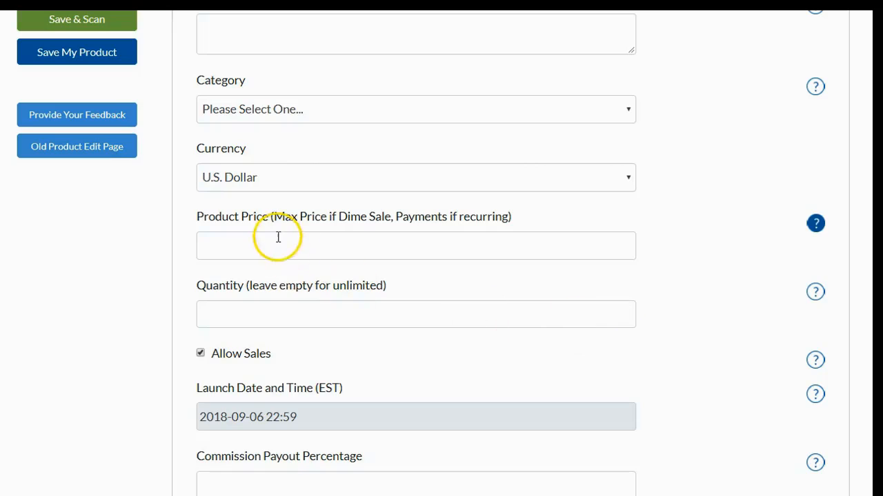
left_click(267, 256)
left_click(222, 303)
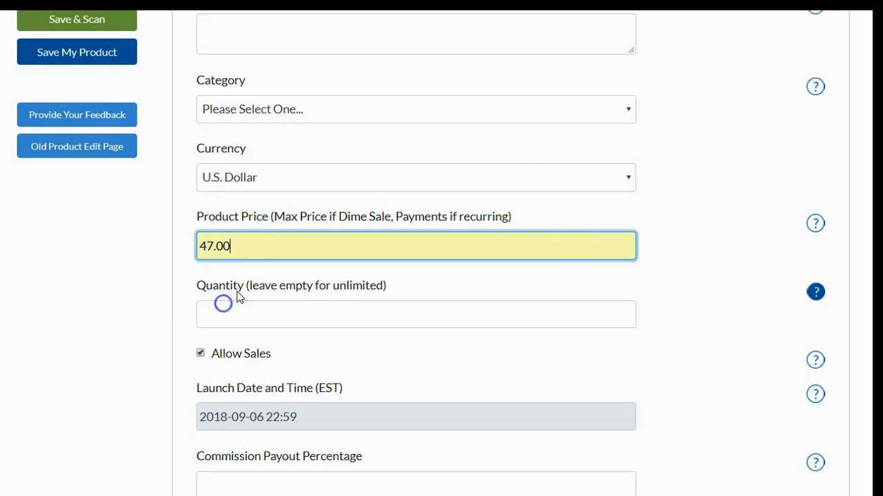
Leave the quantity empty for unlimited sales and set the commission payout percentage to 50.
scroll(695, 229, "down", 2)
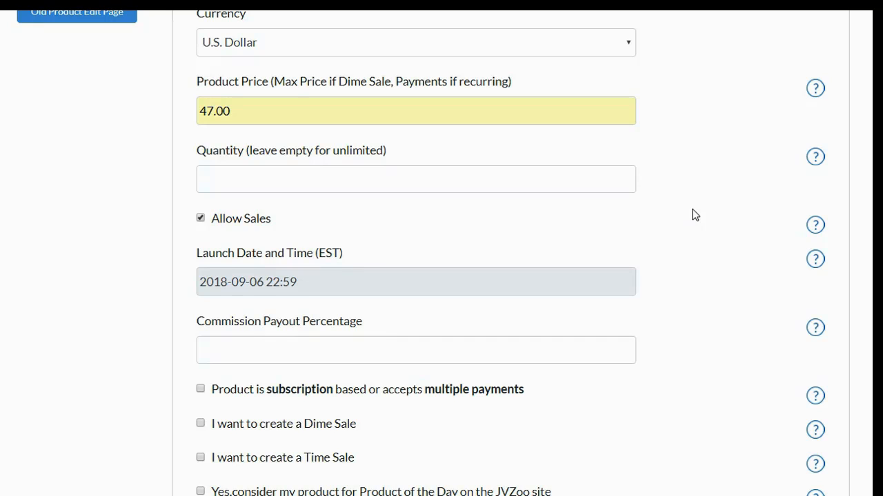
left_click(385, 181)
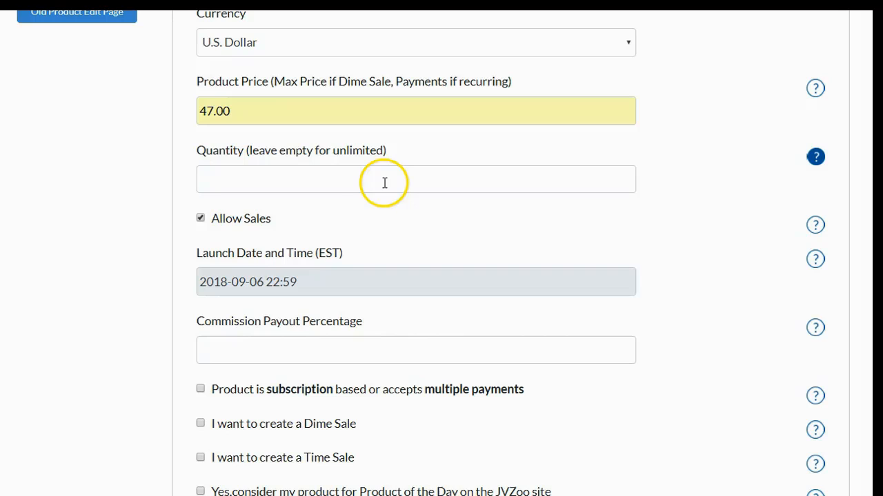
left_click(224, 240)
scroll(227, 237, "down", 2)
left_click(304, 218)
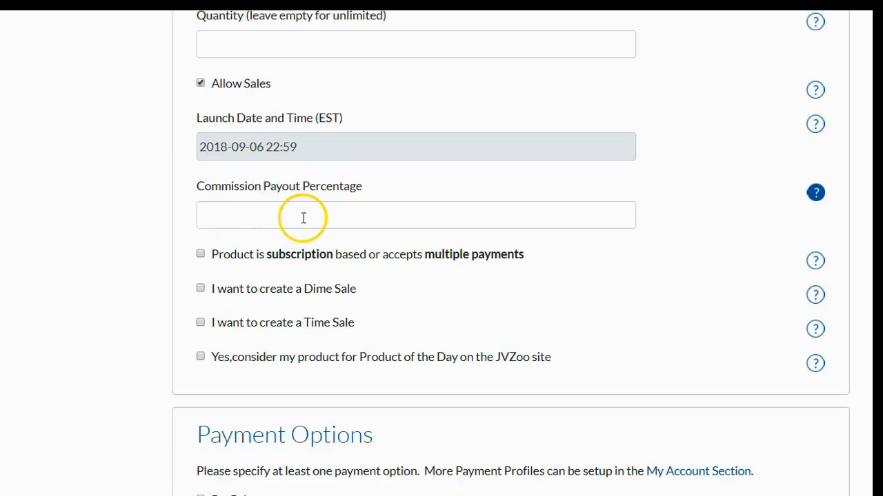
left_click(303, 214)
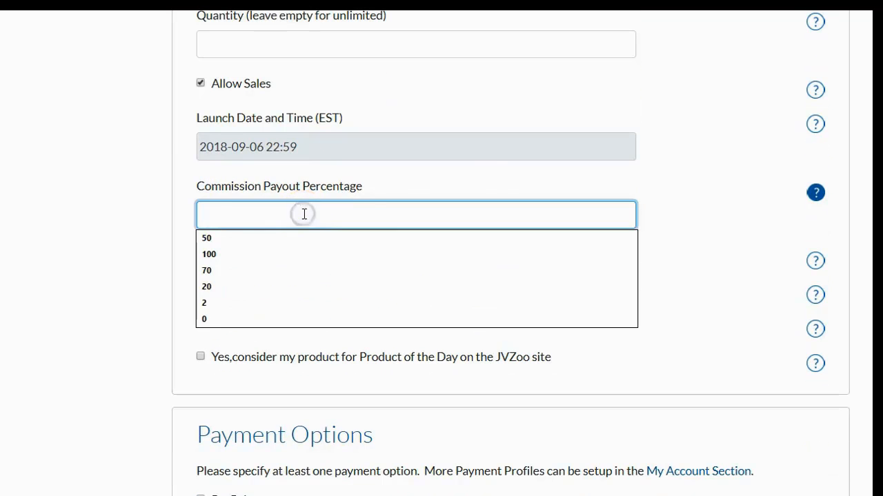
left_click(473, 177)
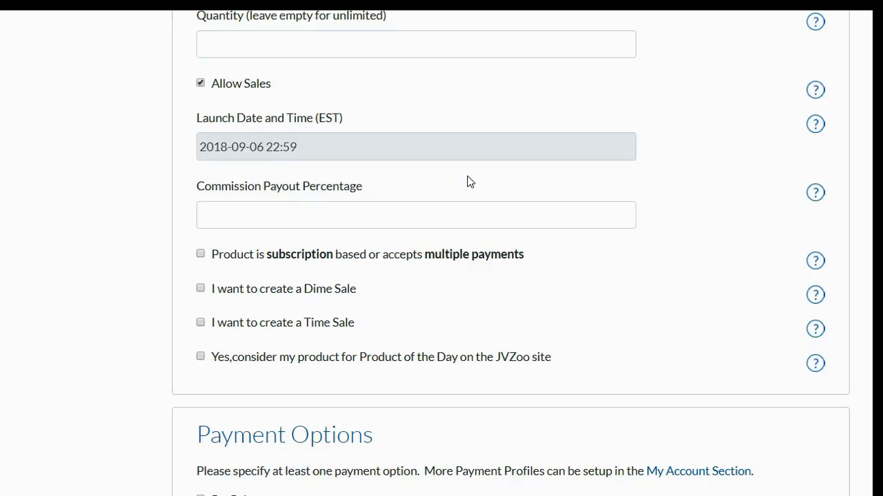
left_click(300, 213)
type("50")
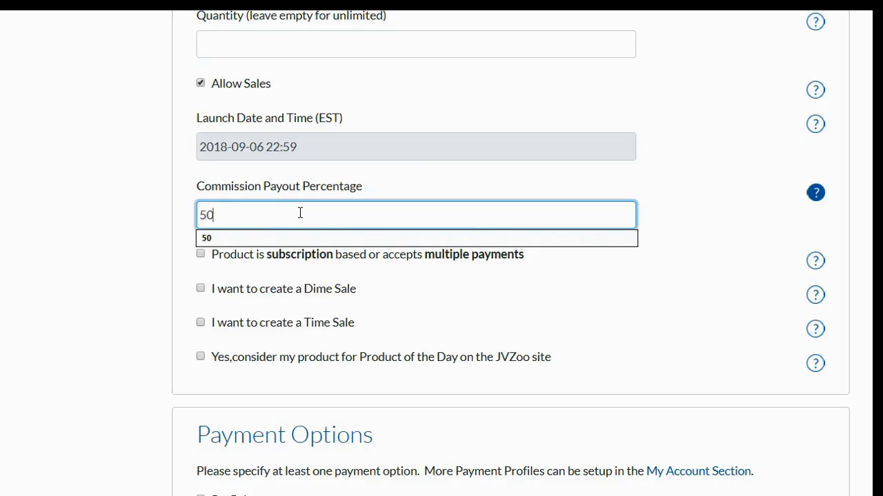
left_click(125, 209)
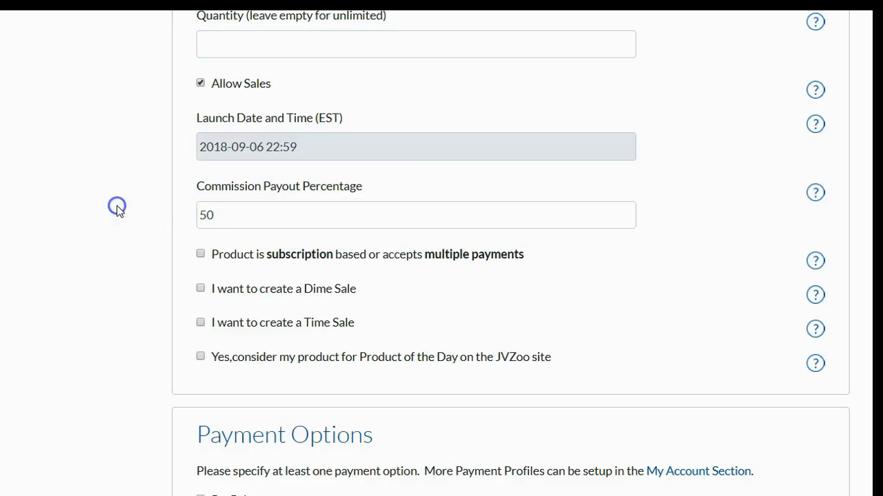
scroll(193, 238, "down", 1)
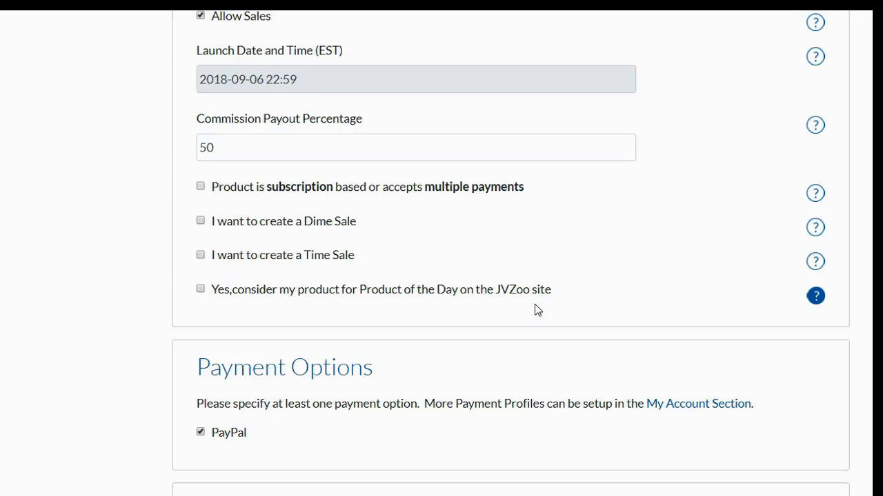
left_click(360, 296)
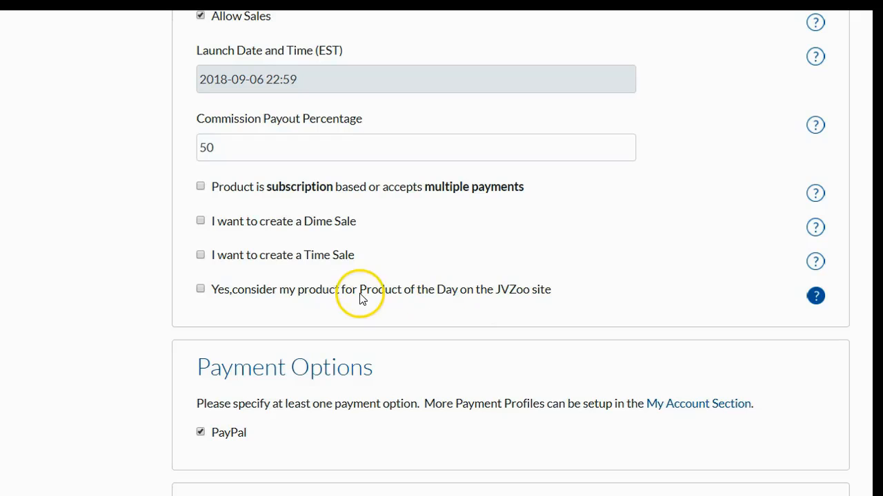
Fill in the support email address in the product's Seller Details with the saved e-mail address.
scroll(359, 298, "down", 2)
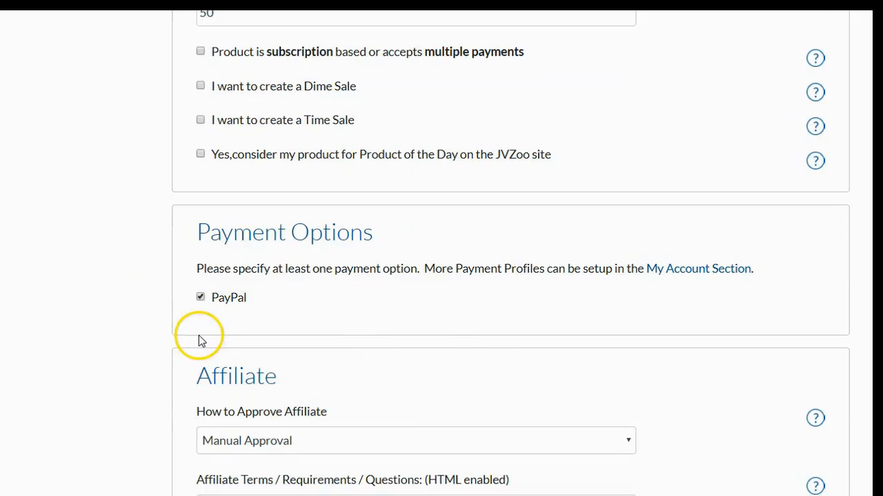
scroll(198, 335, "down", 4)
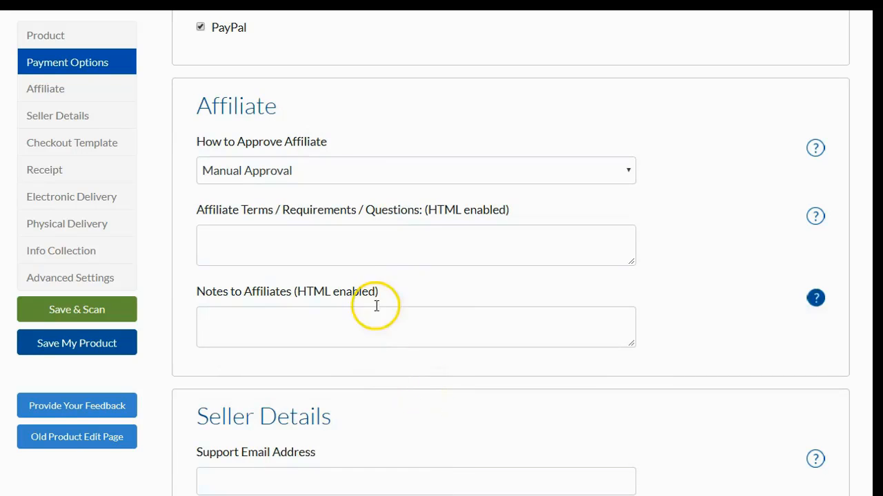
scroll(370, 292, "down", 3)
scroll(368, 290, "down", 1)
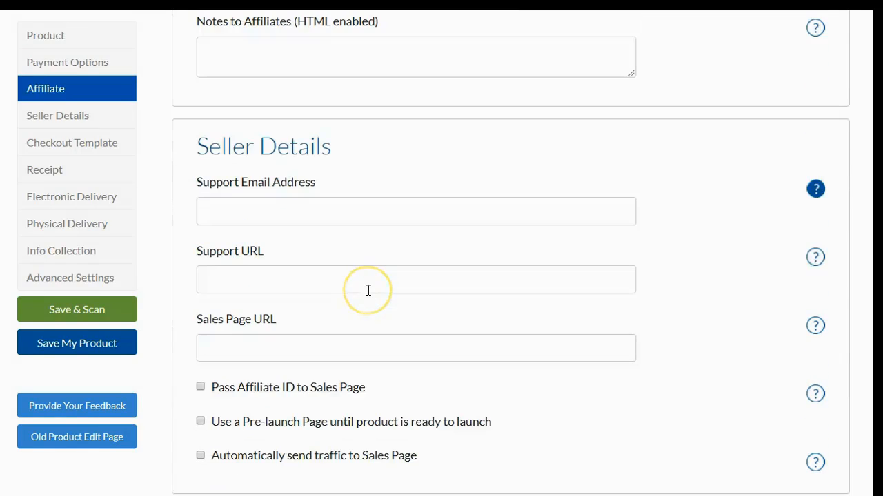
left_click(384, 217)
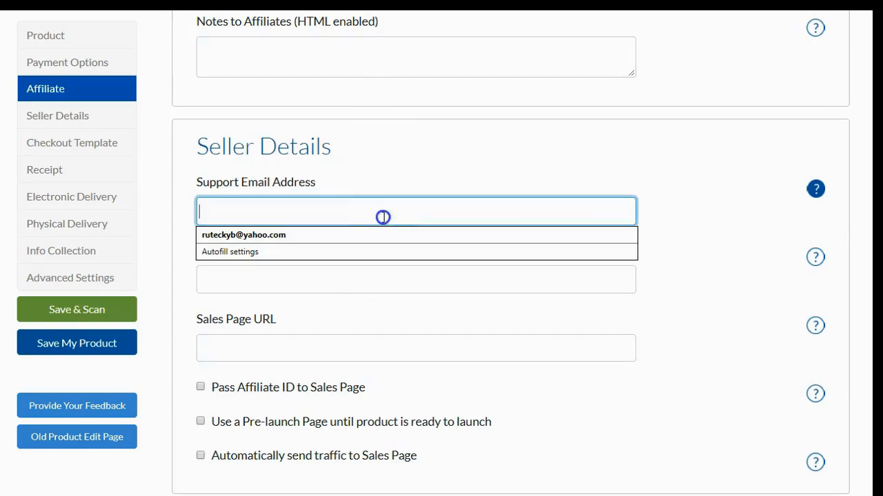
left_click(443, 153)
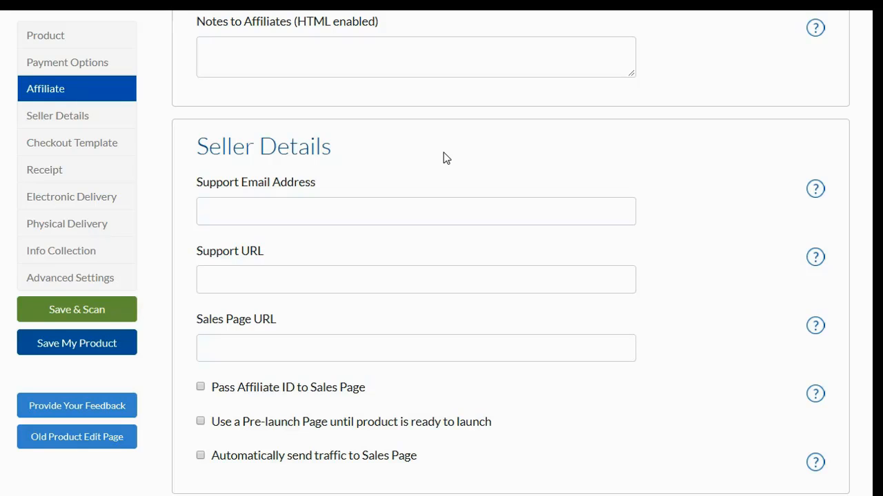
left_click(313, 202)
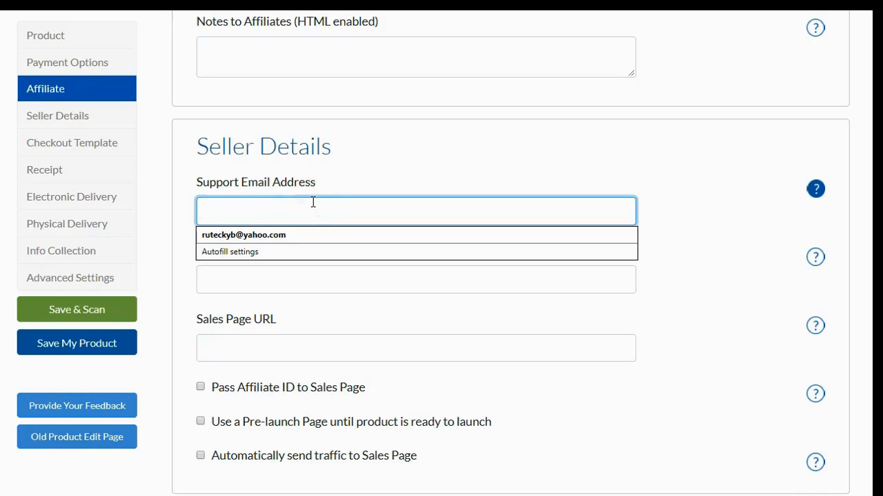
left_click(314, 202)
left_click(310, 235)
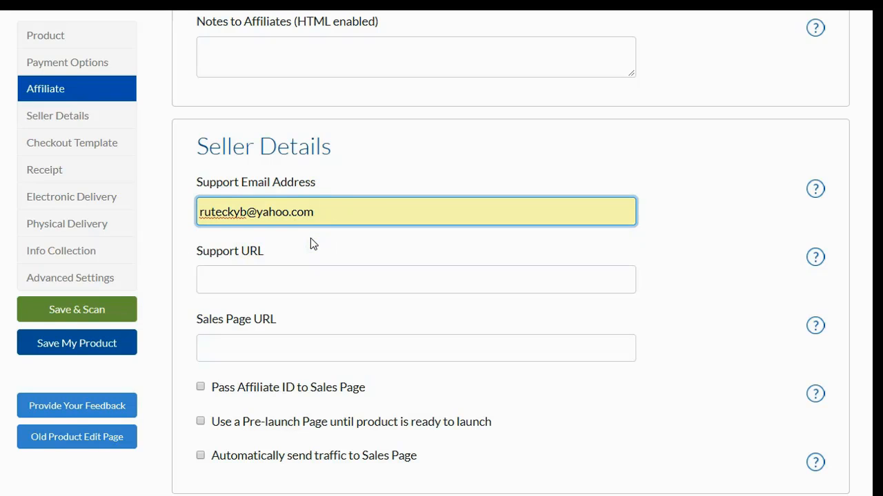
Copy the sales page URL from Value Deliver's Agency Settings into the Sales Page URL of the JVZoo product.
scroll(311, 243, "down", 1)
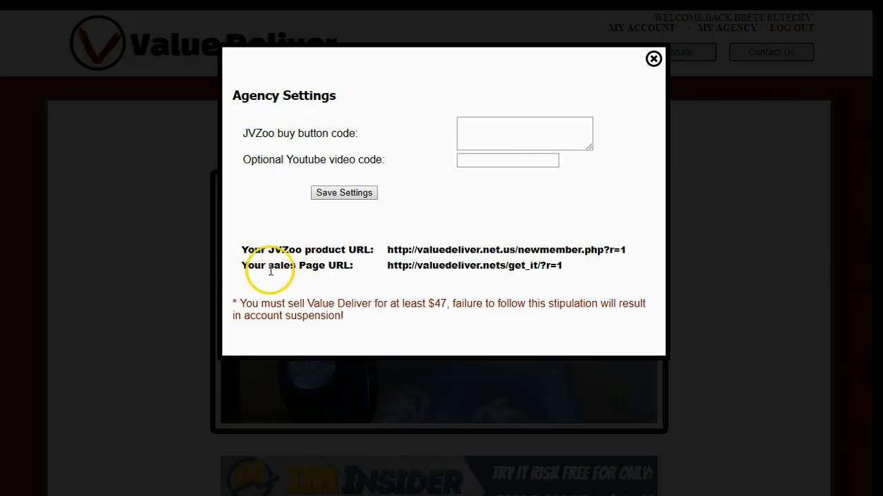
left_click_drag(387, 266, 565, 259)
right_click(534, 265)
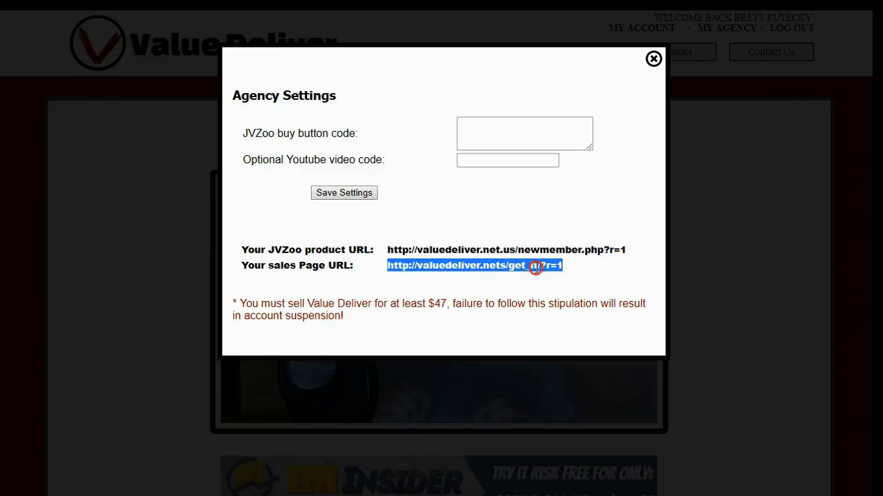
left_click(583, 278)
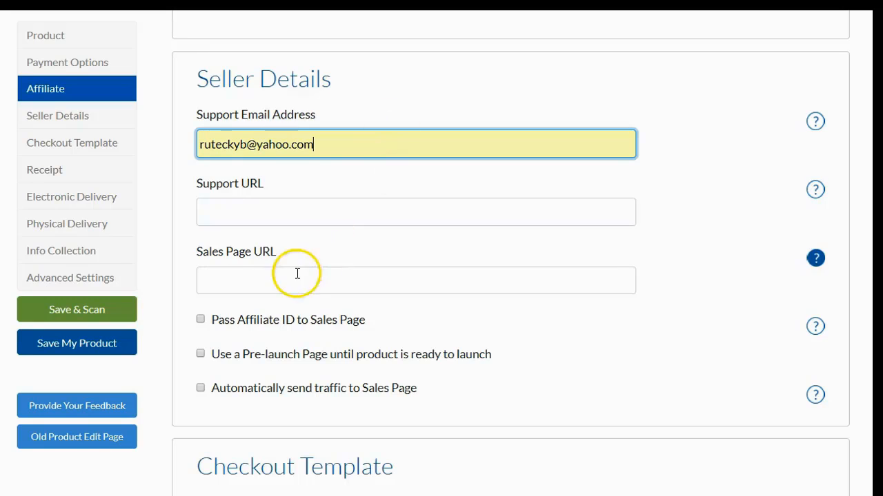
left_click(232, 281)
right_click(236, 283)
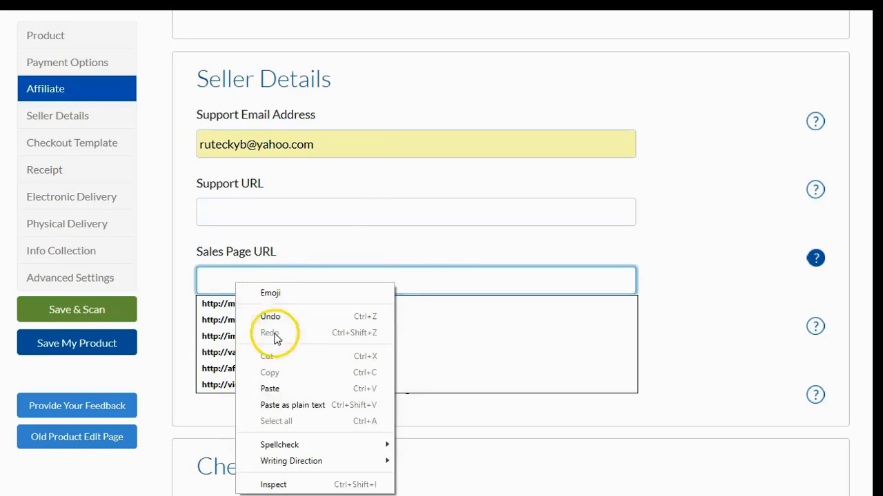
left_click(269, 388)
Choose the Classic checkout template for the product.
scroll(538, 284, "down", 2)
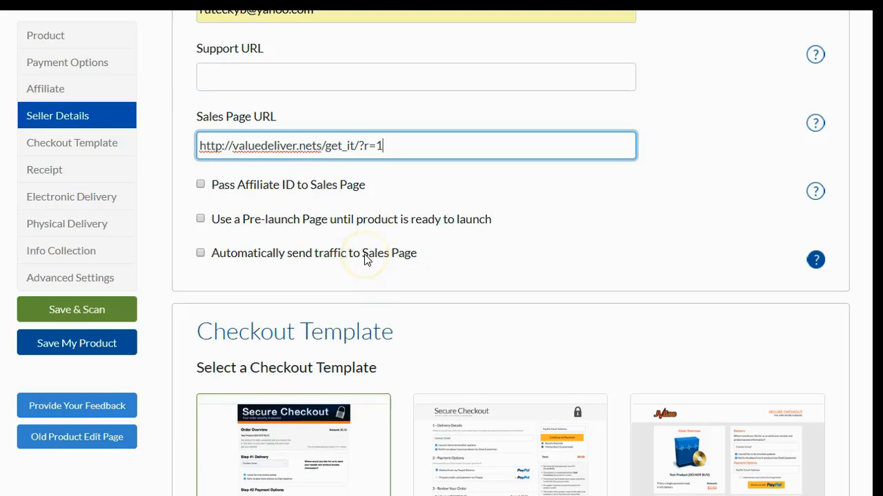
scroll(365, 259, "down", 3)
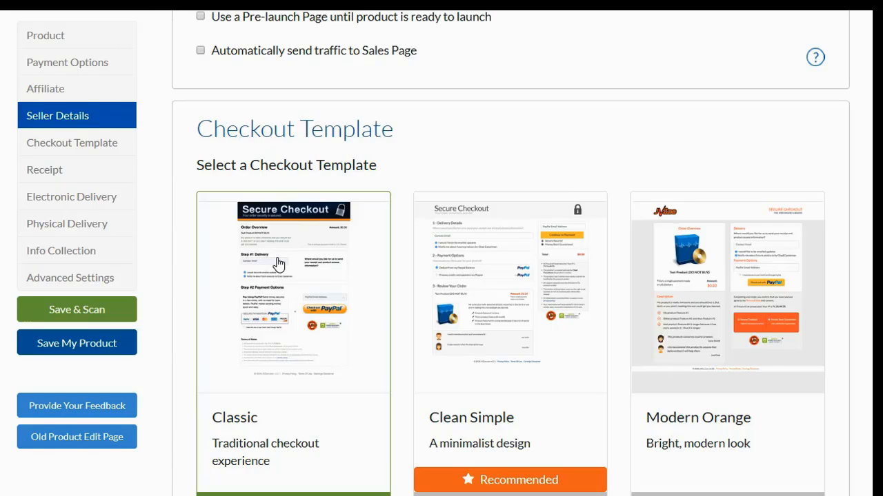
left_click(274, 243)
scroll(275, 243, "down", 1)
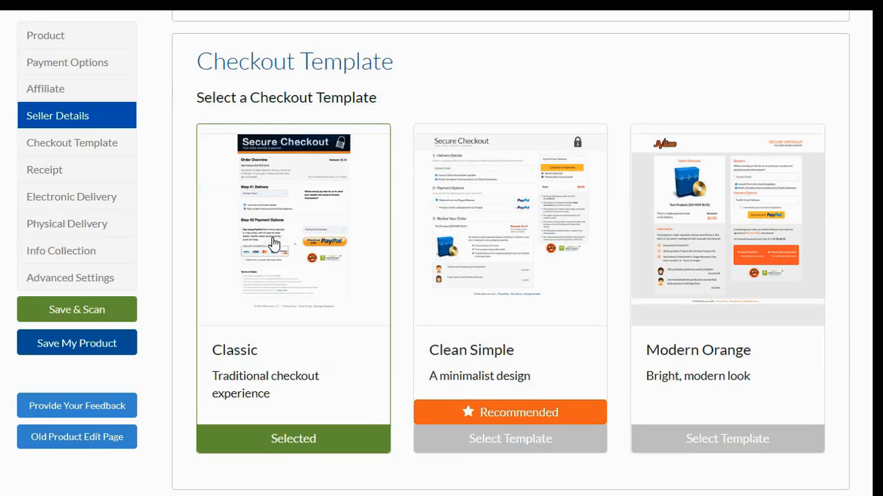
Set electronic delivery to Thank You / Download Page and enable passing parameters to that page.
scroll(274, 244, "down", 5)
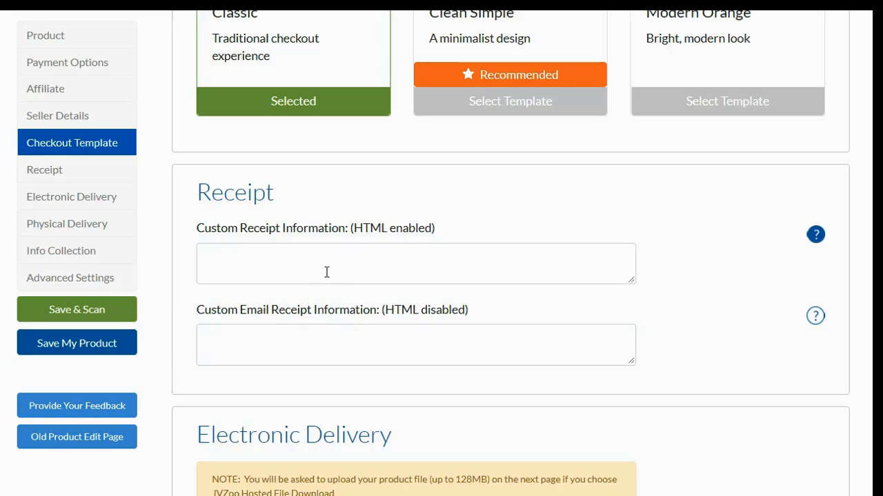
scroll(326, 273, "down", 4)
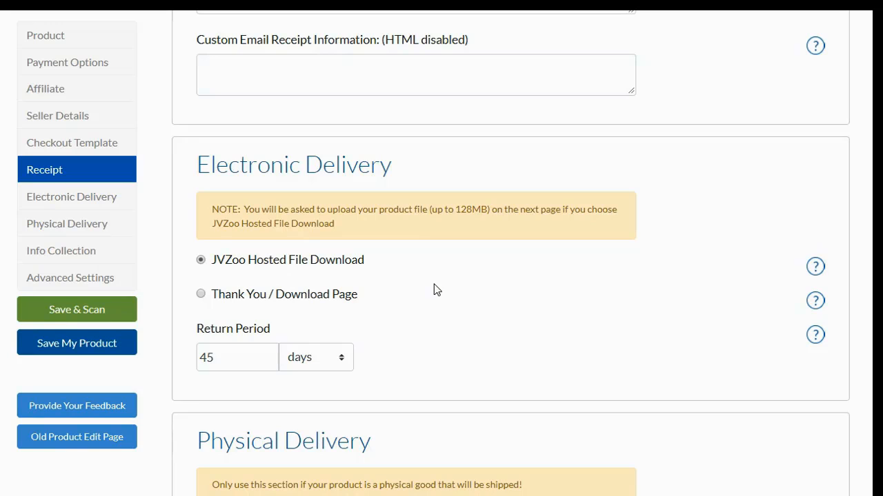
left_click(202, 295)
left_click(201, 294)
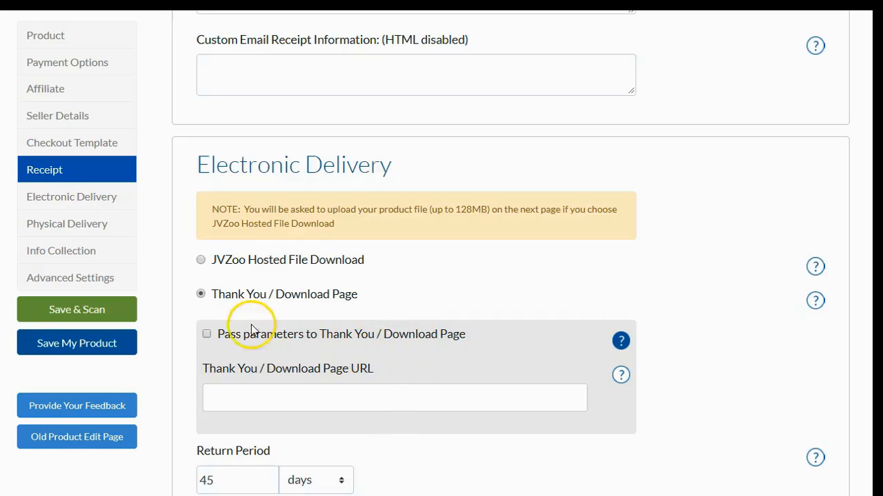
left_click(206, 336)
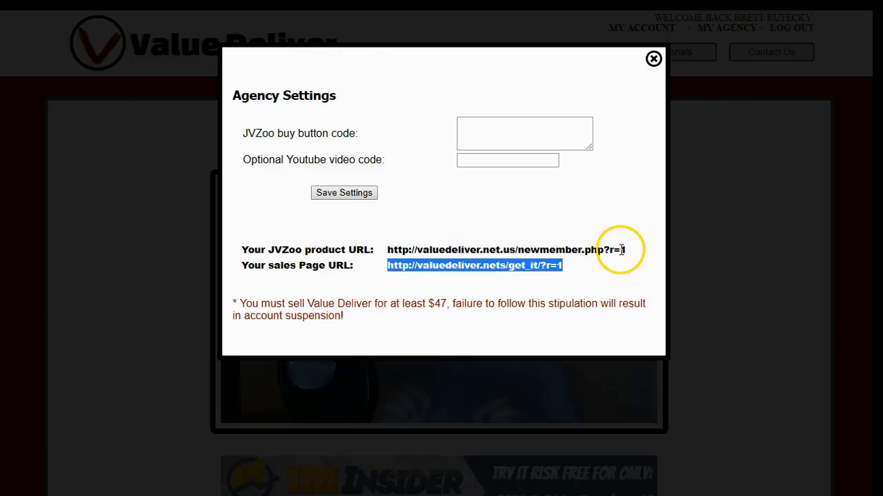
Copy the JVZoo product URL from Value Deliver's Agency Settings into the product's Thank You / Download Page URL.
left_click_drag(625, 251, 389, 254)
right_click(390, 254)
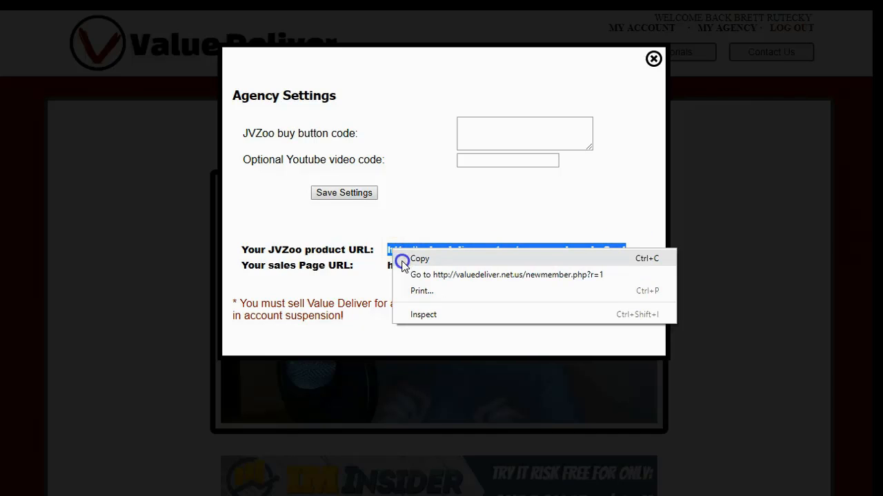
left_click(404, 258)
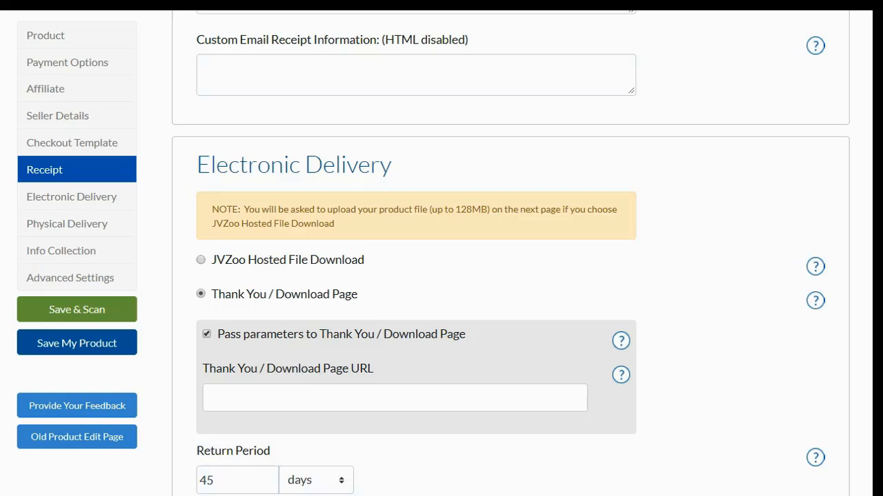
left_click(266, 397)
right_click(232, 395)
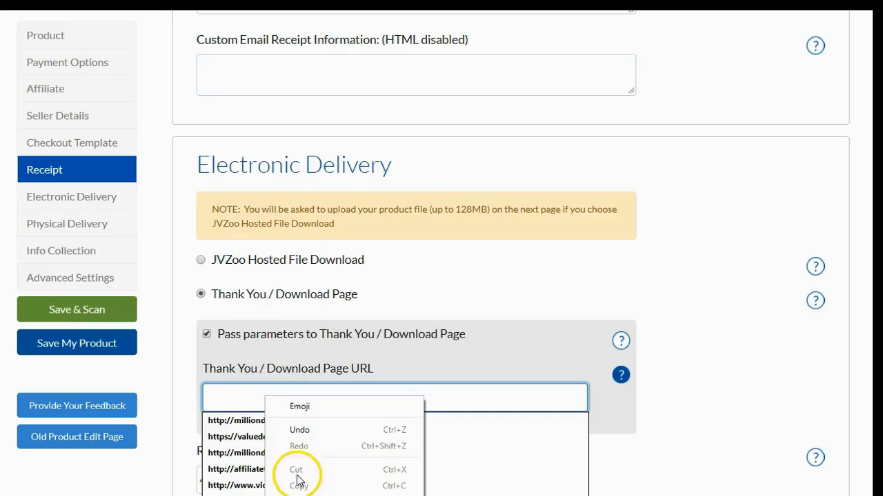
left_click(306, 492)
left_click(744, 264)
Set the product's return period to 14 days.
scroll(745, 265, "down", 3)
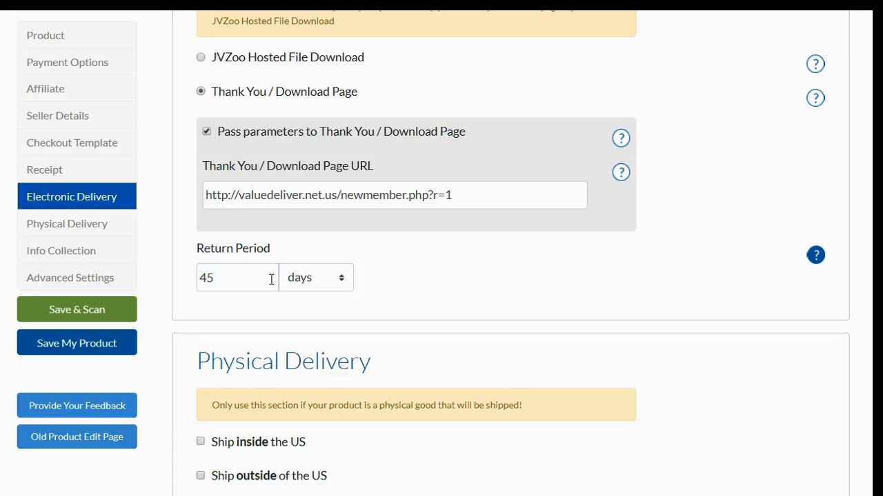
left_click(220, 270)
left_click_drag(222, 274, 190, 279)
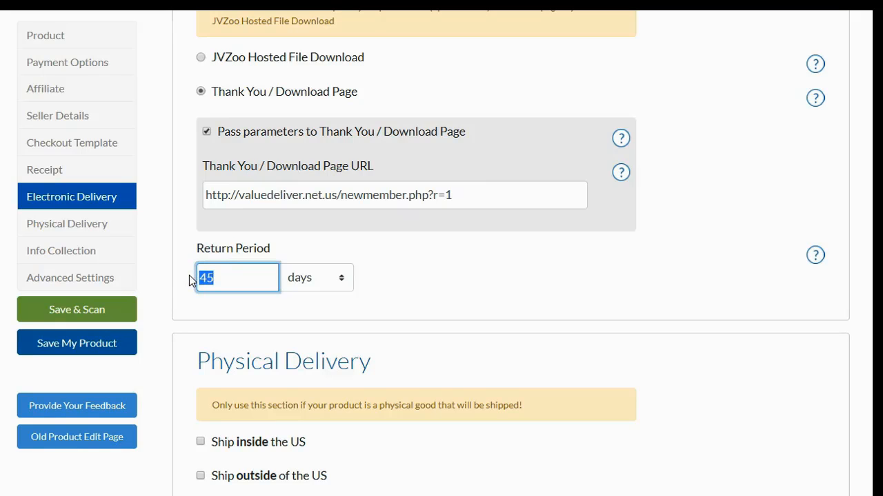
type("14")
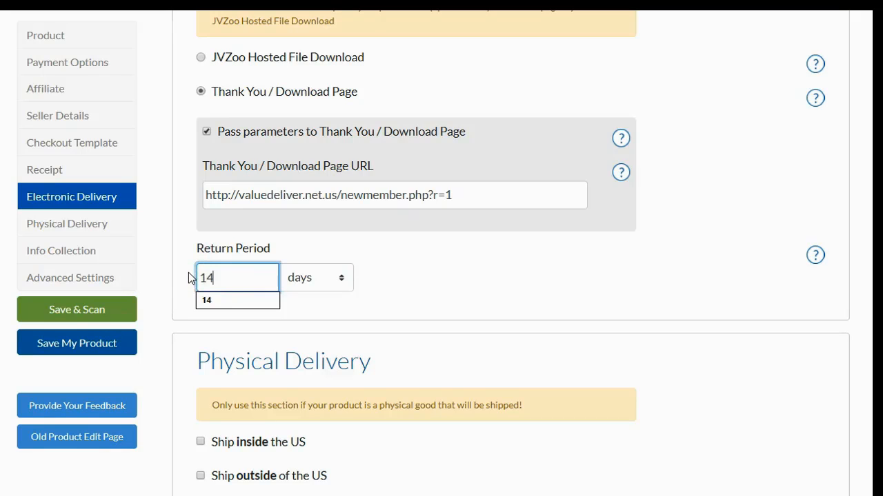
left_click(465, 296)
Turn off the autoresponder integration in the Advanced Settings and save and scan the product.
scroll(465, 298, "down", 1)
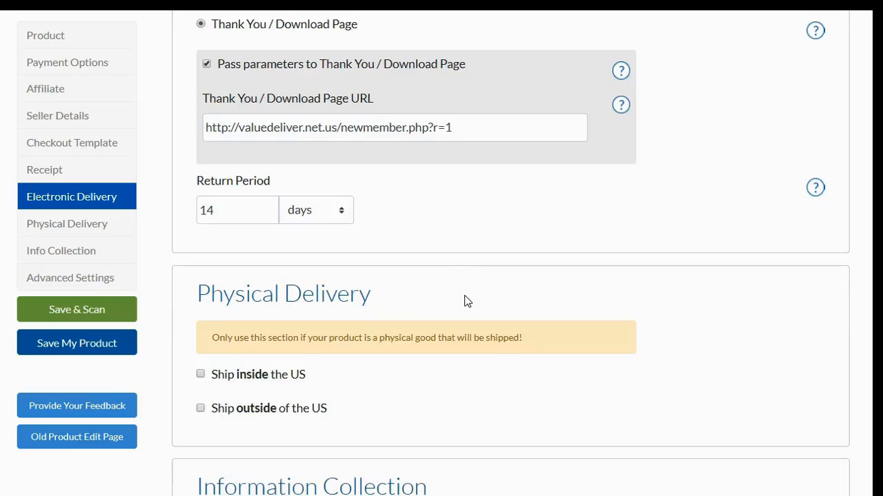
scroll(465, 301, "down", 2)
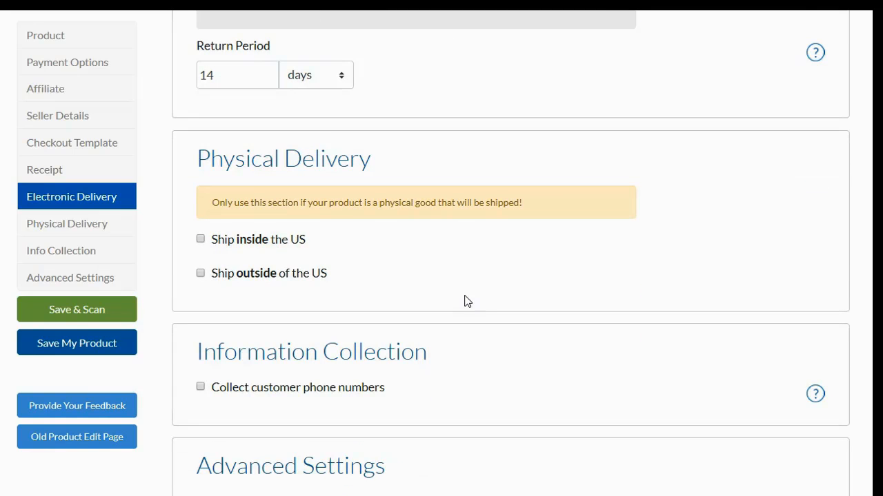
scroll(465, 302, "down", 2)
scroll(465, 302, "down", 3)
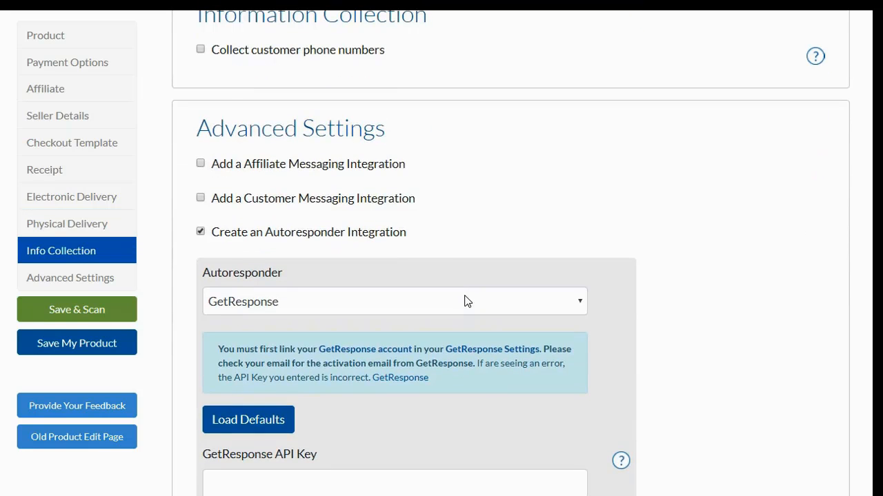
left_click(447, 278)
left_click(200, 233)
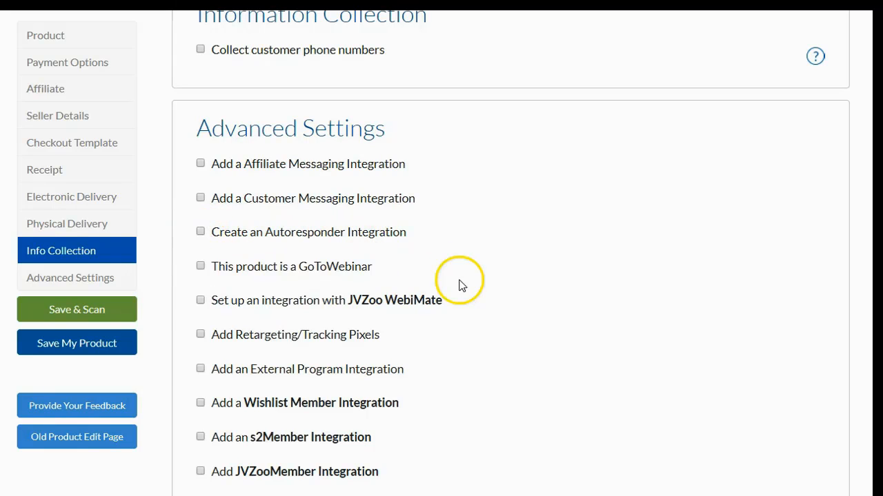
left_click(114, 308)
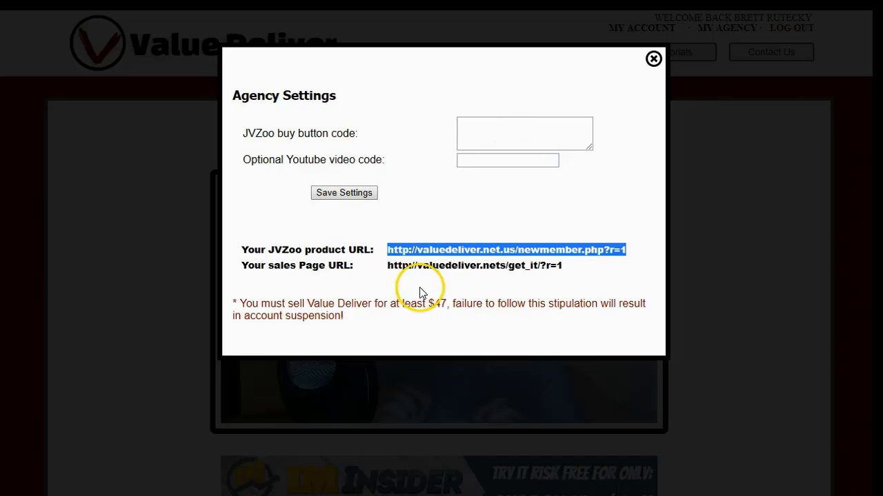
Switch to Value Deliver's Agency Settings and select the sales page URL.
left_click_drag(571, 276, 384, 273)
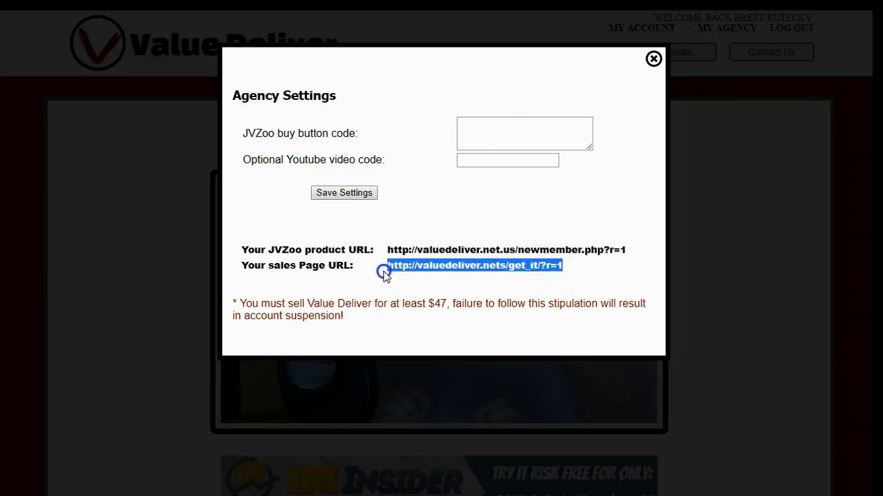